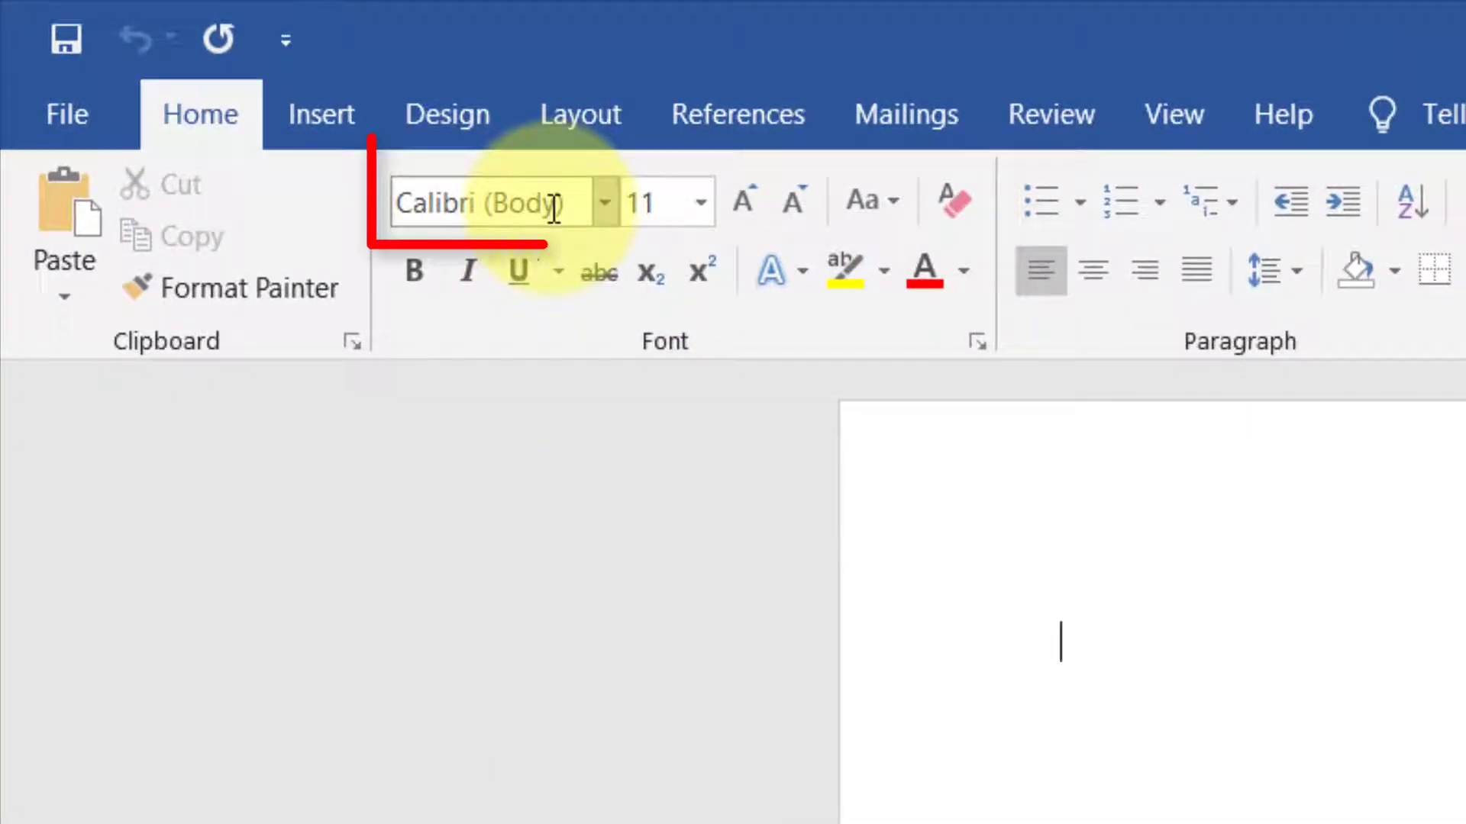
Browse the ribbon's font name and size lists, leaving size 11, then click into the blank page.
left_click(603, 206)
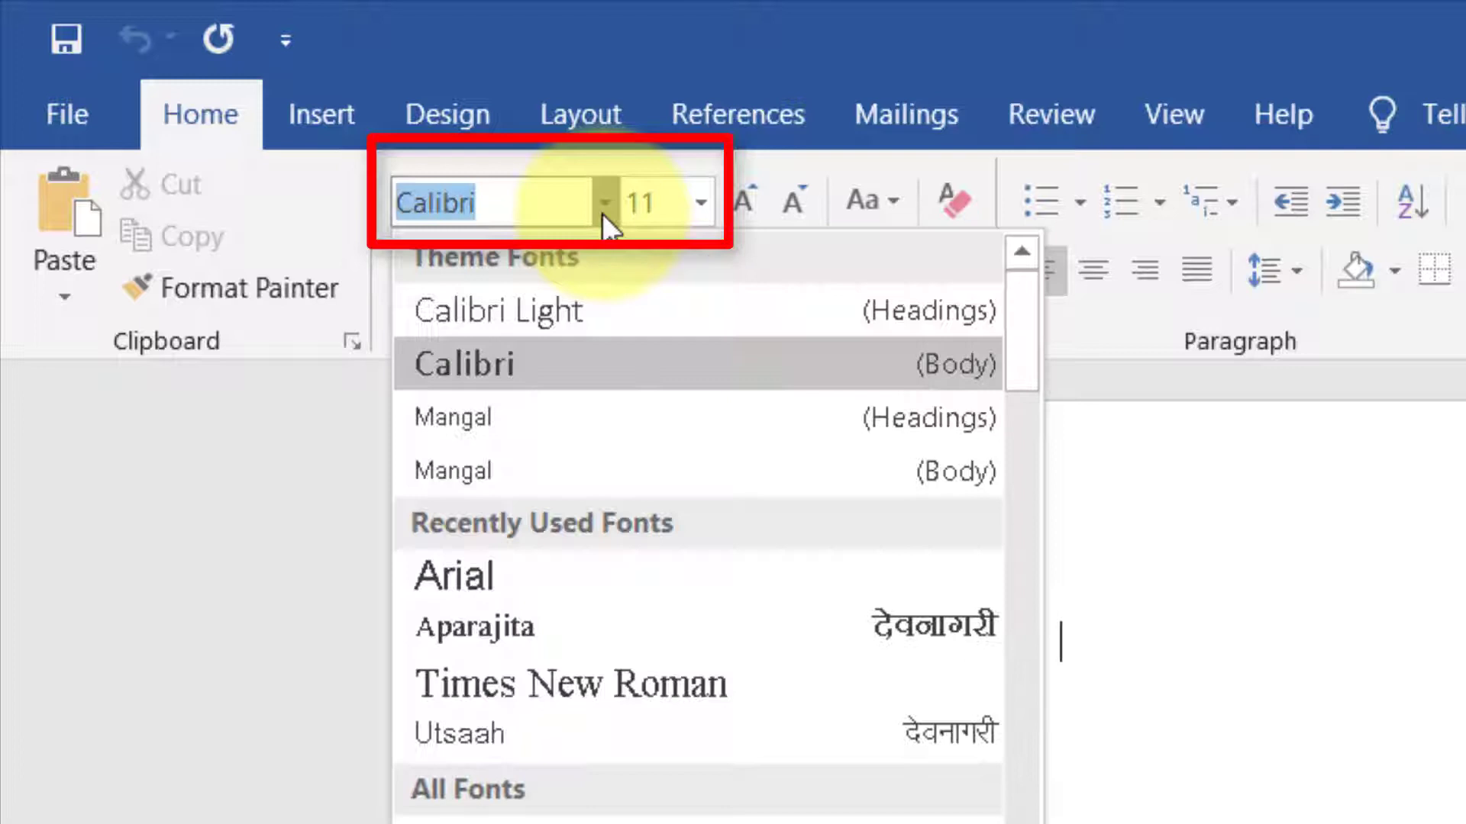
left_click(696, 202)
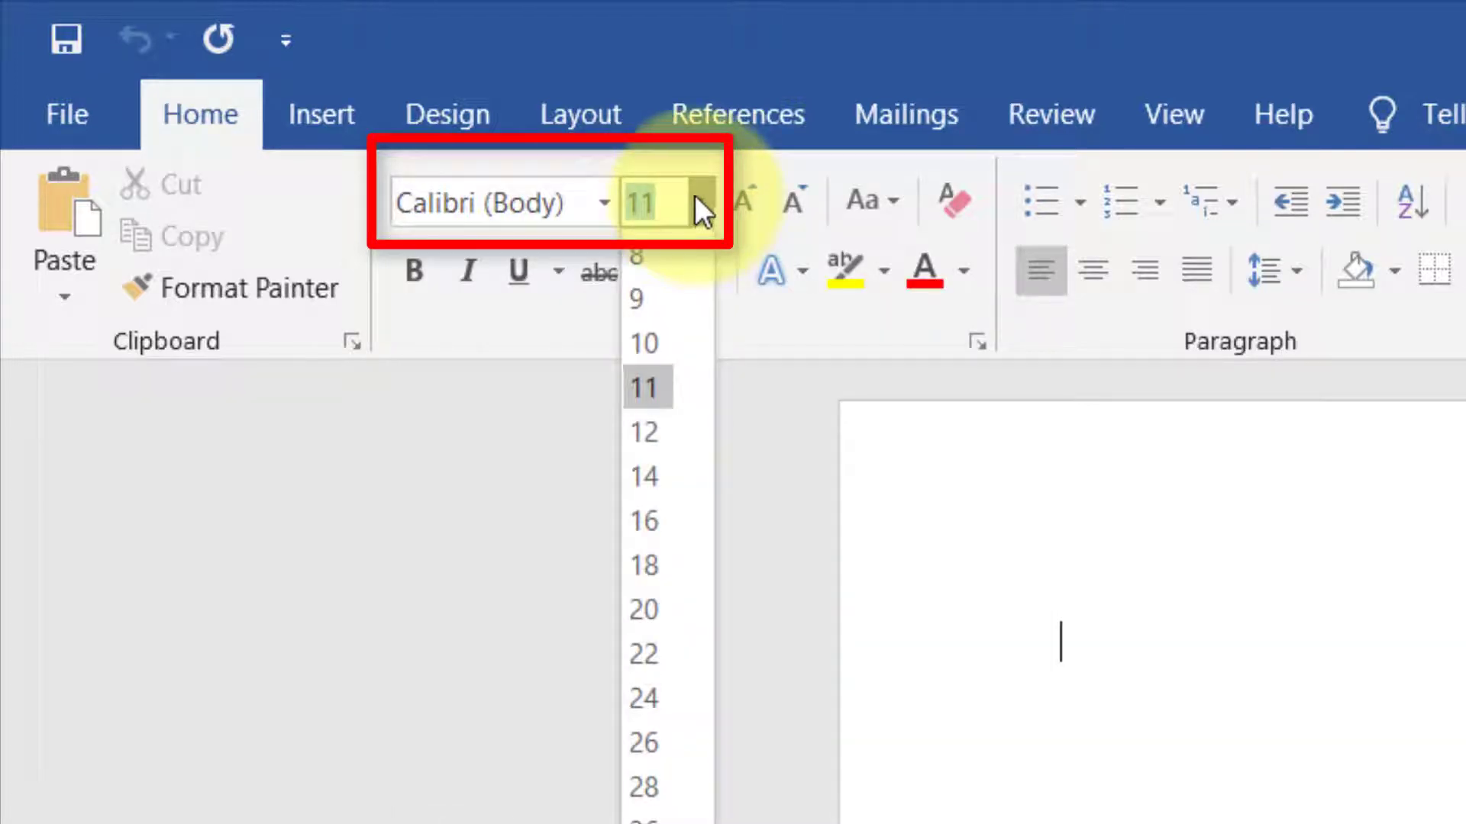
left_click(437, 607)
left_click(1037, 819)
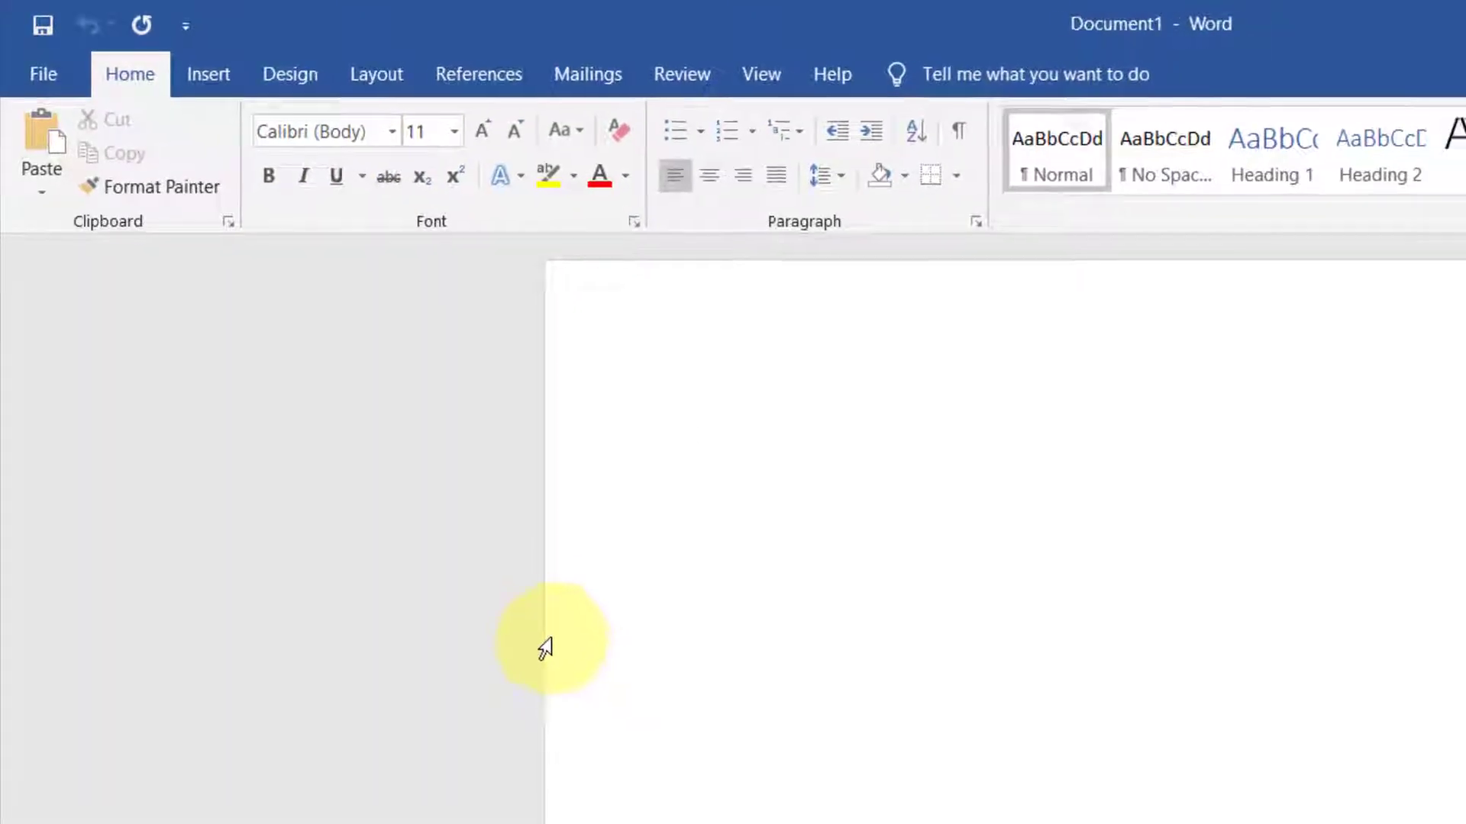
In the Font dialog (Ctrl+D), select Arial as the Latin text font.
key("ctrl+d")
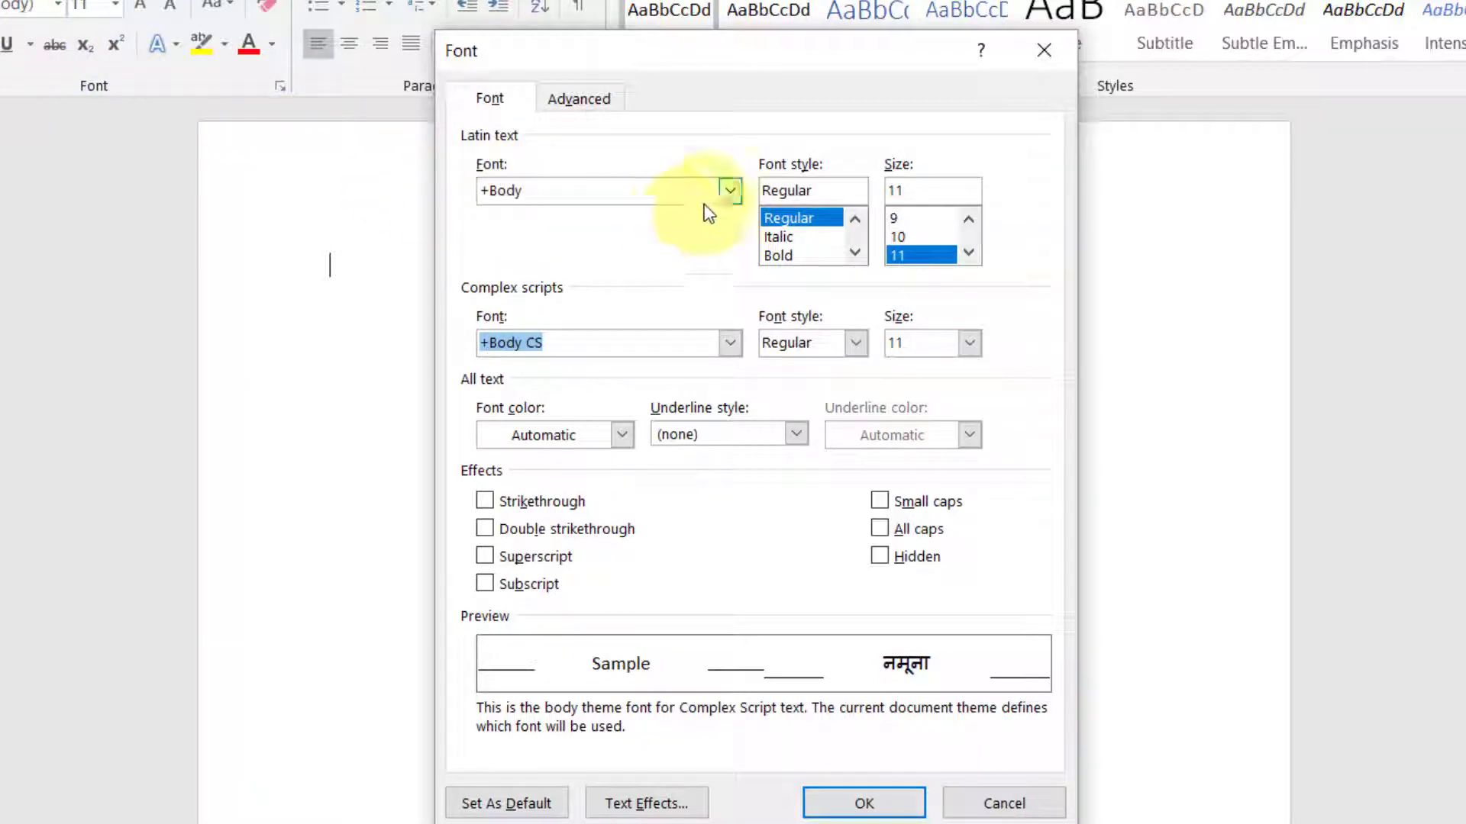
left_click(730, 192)
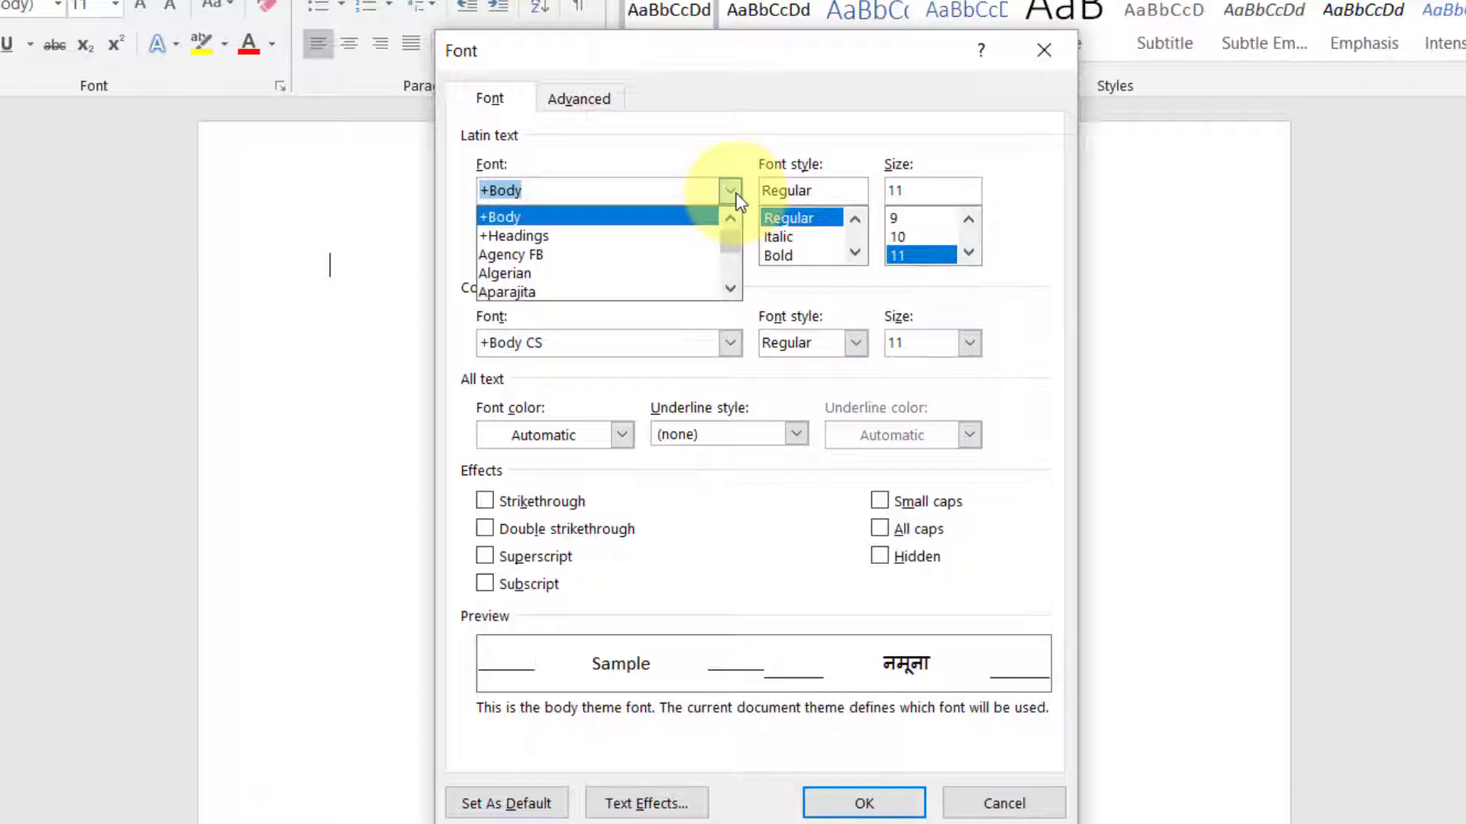
left_click(731, 289)
left_click(730, 289)
left_click(731, 289)
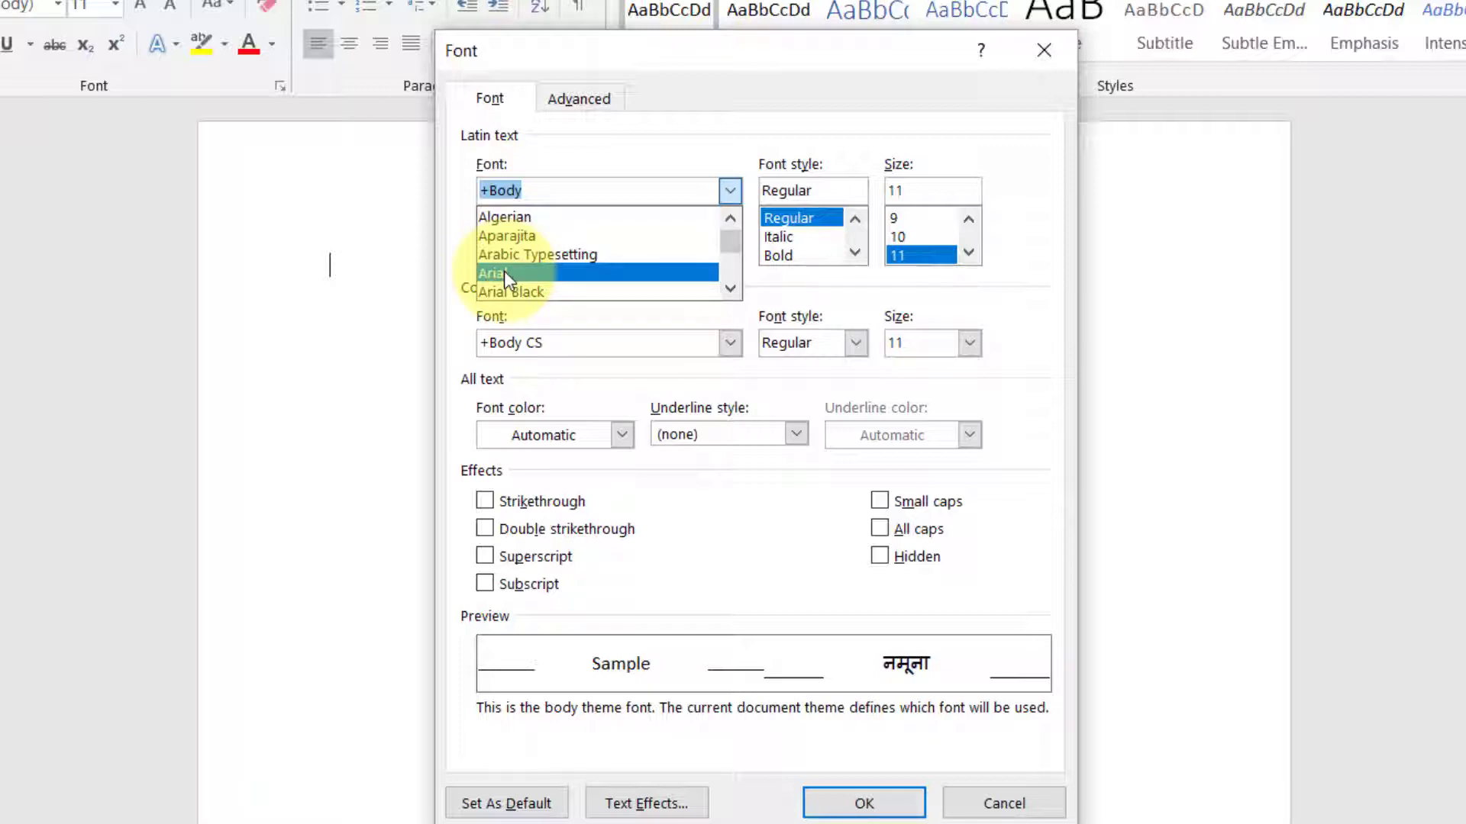
left_click(503, 271)
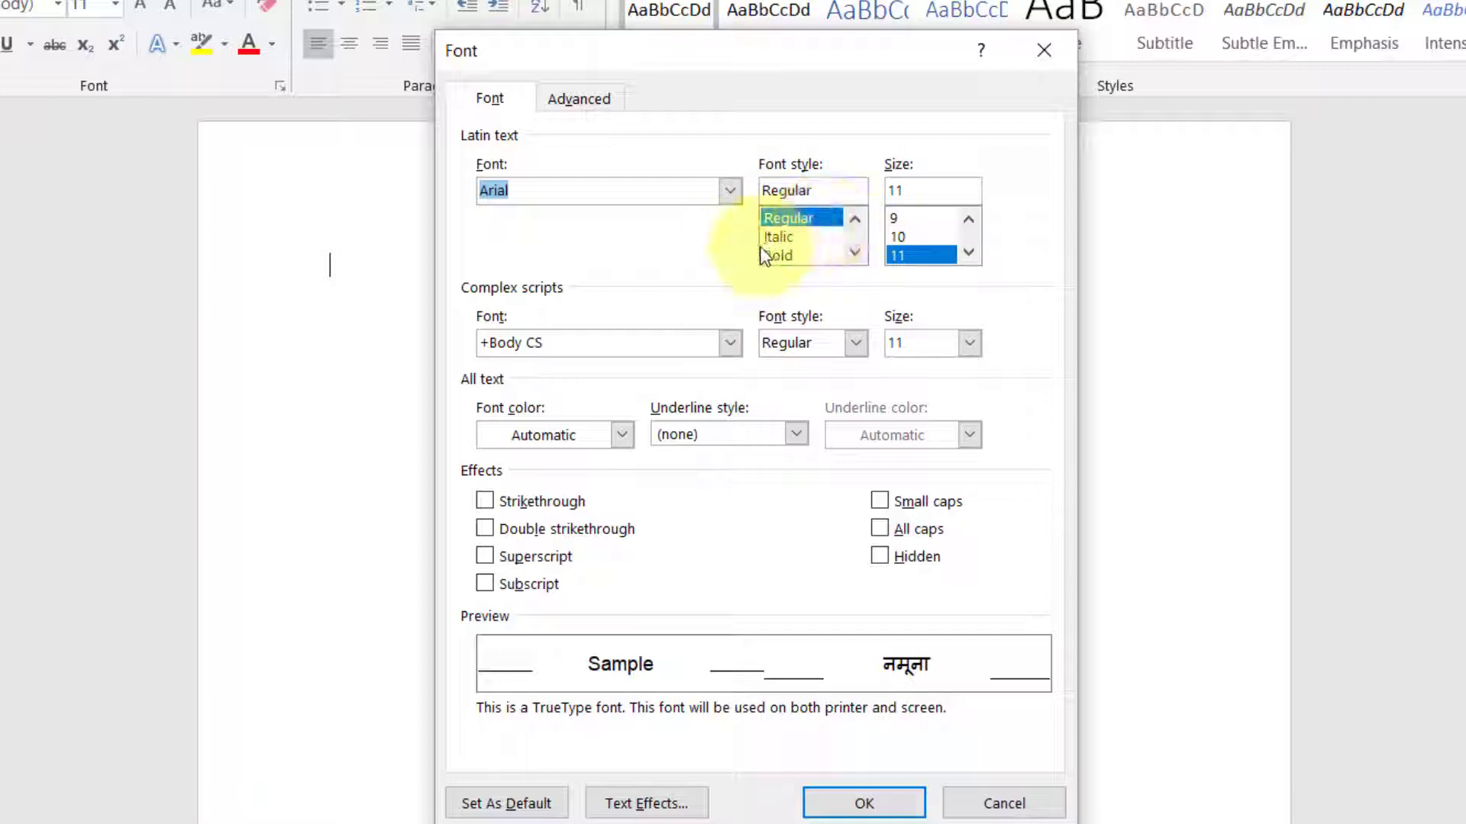
Keep the Latin font style at Regular and set the size to 12.
left_click(855, 254)
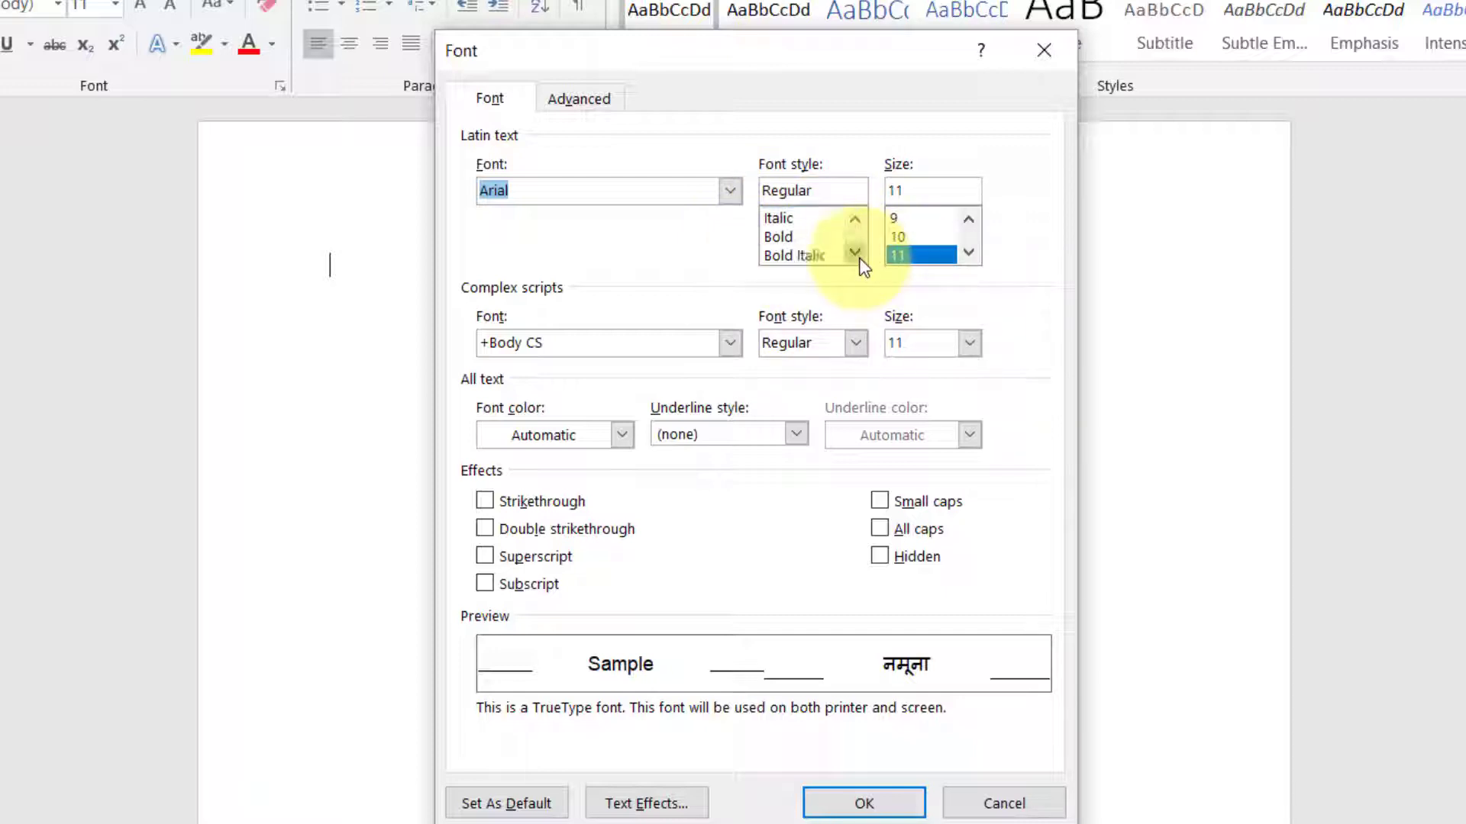
left_click(855, 218)
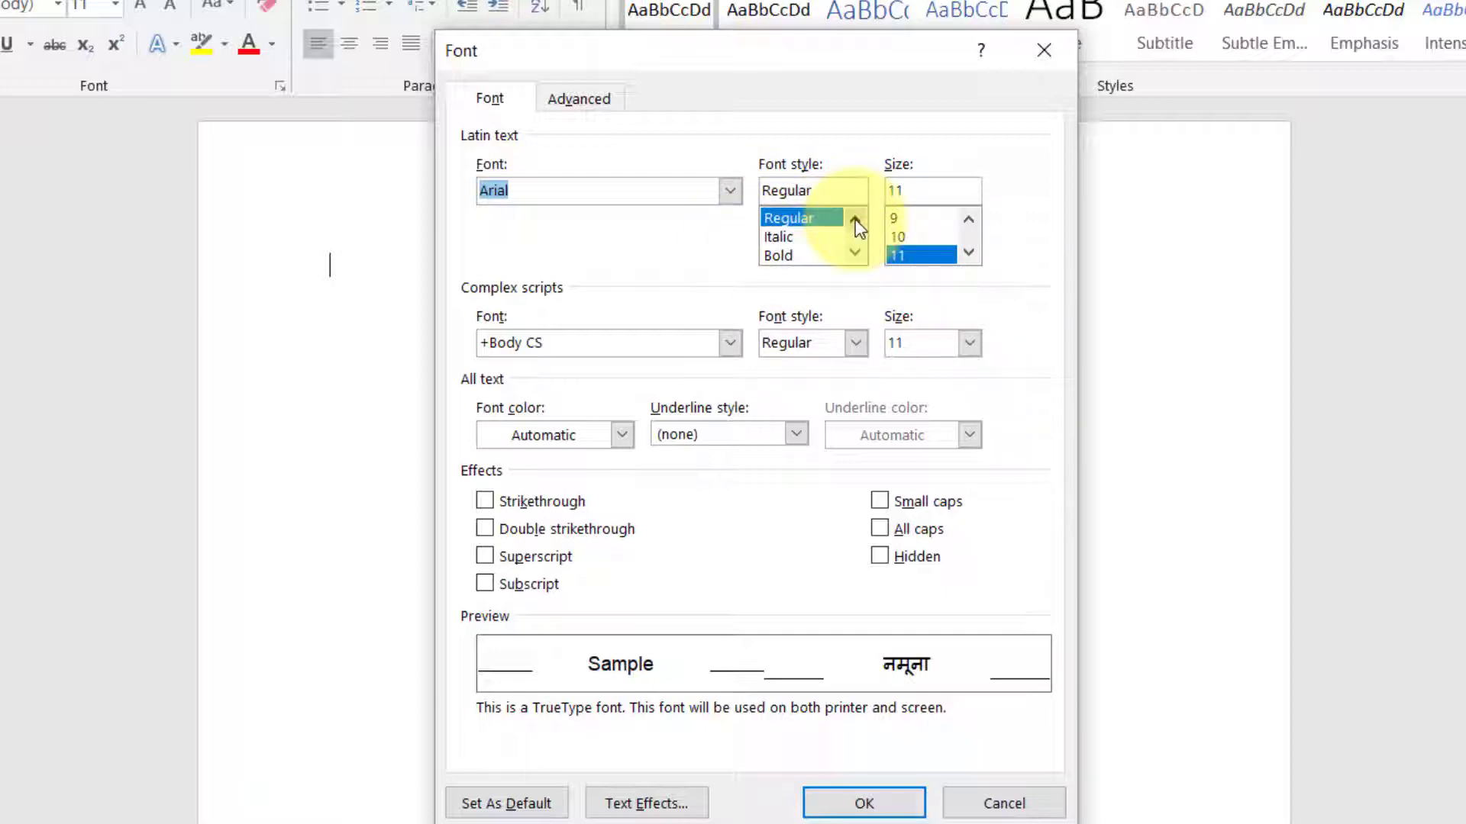
left_click(794, 218)
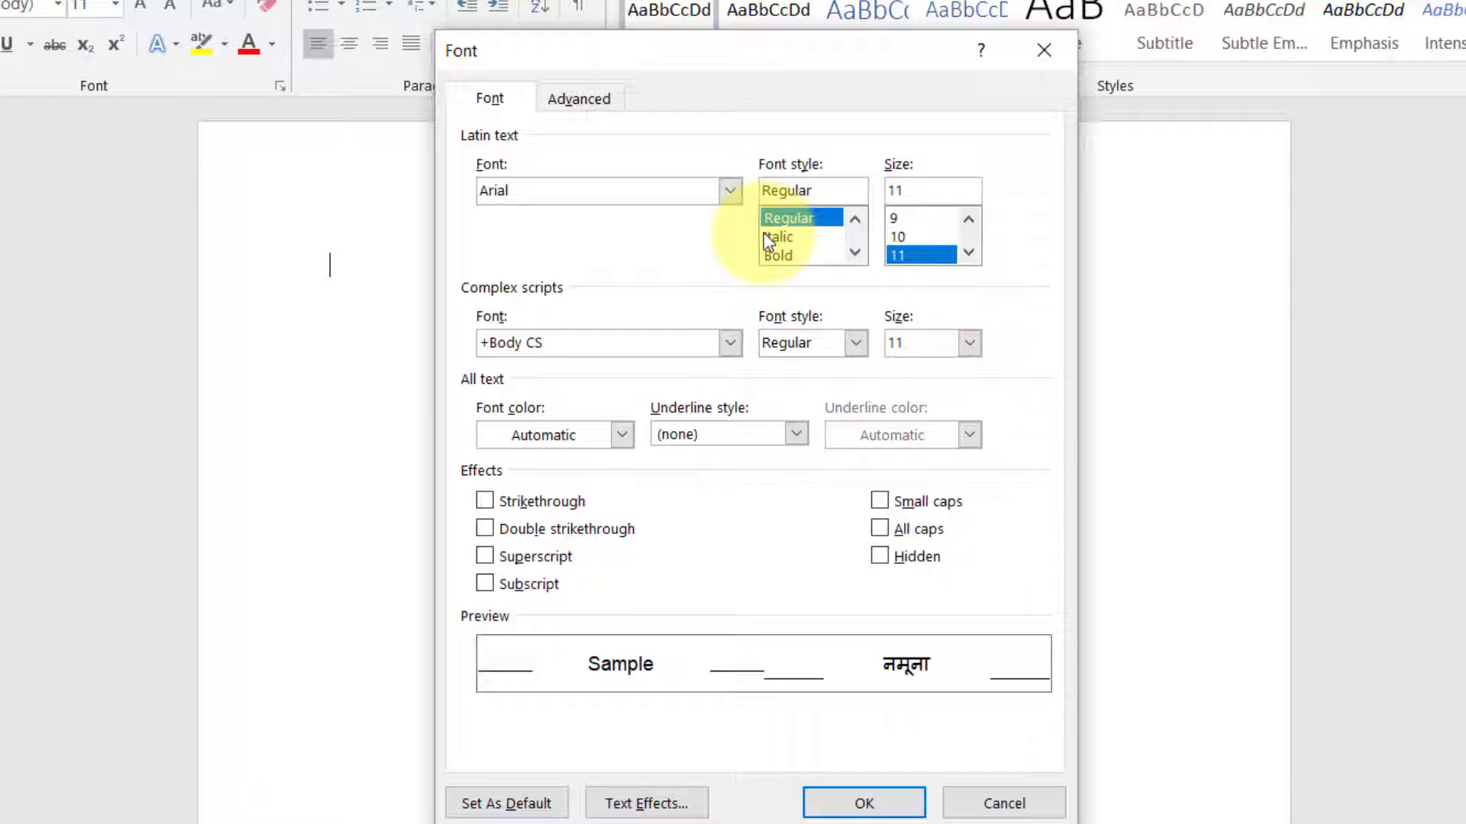
left_click(968, 253)
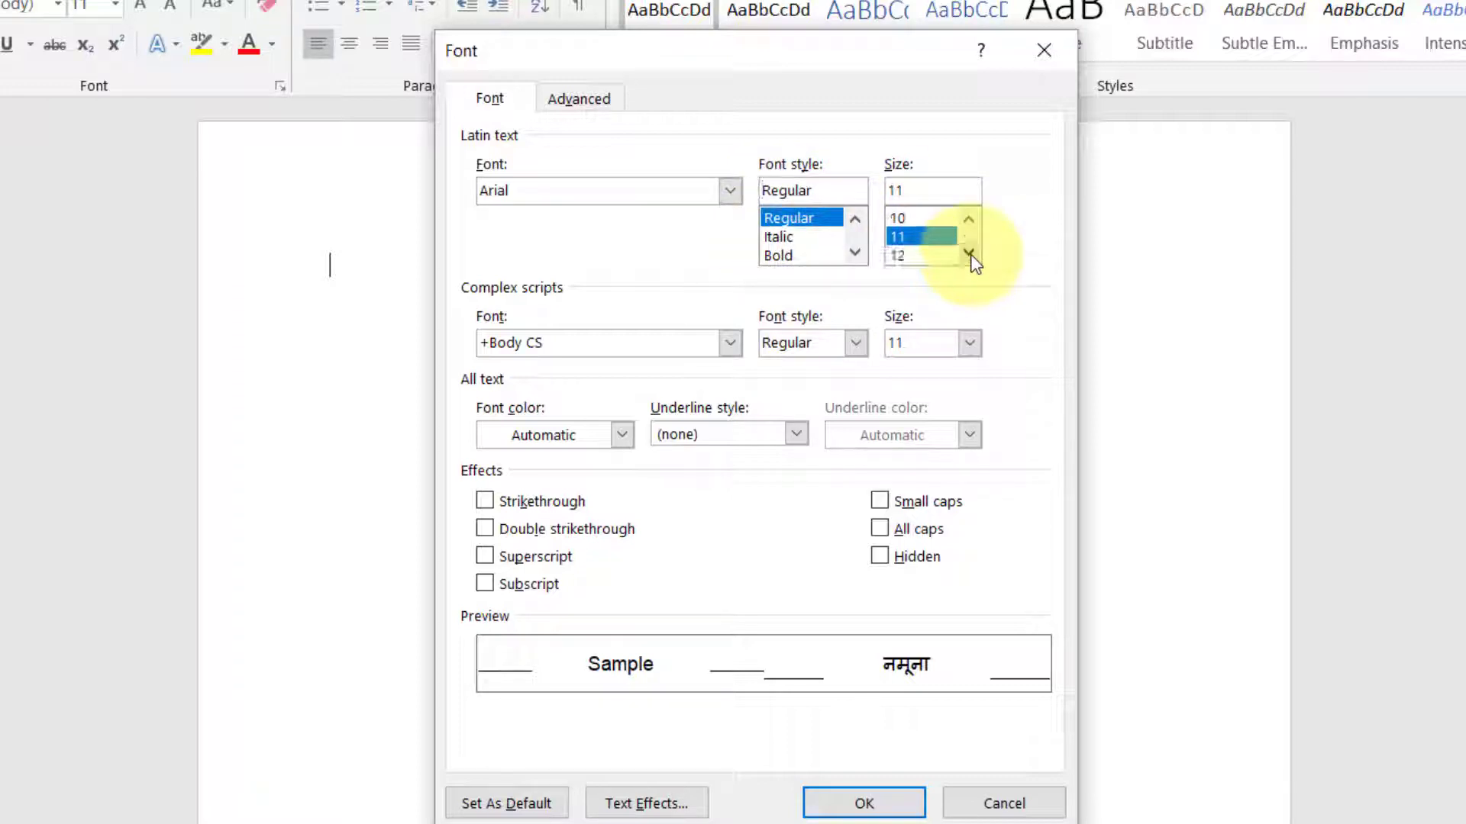
left_click(919, 256)
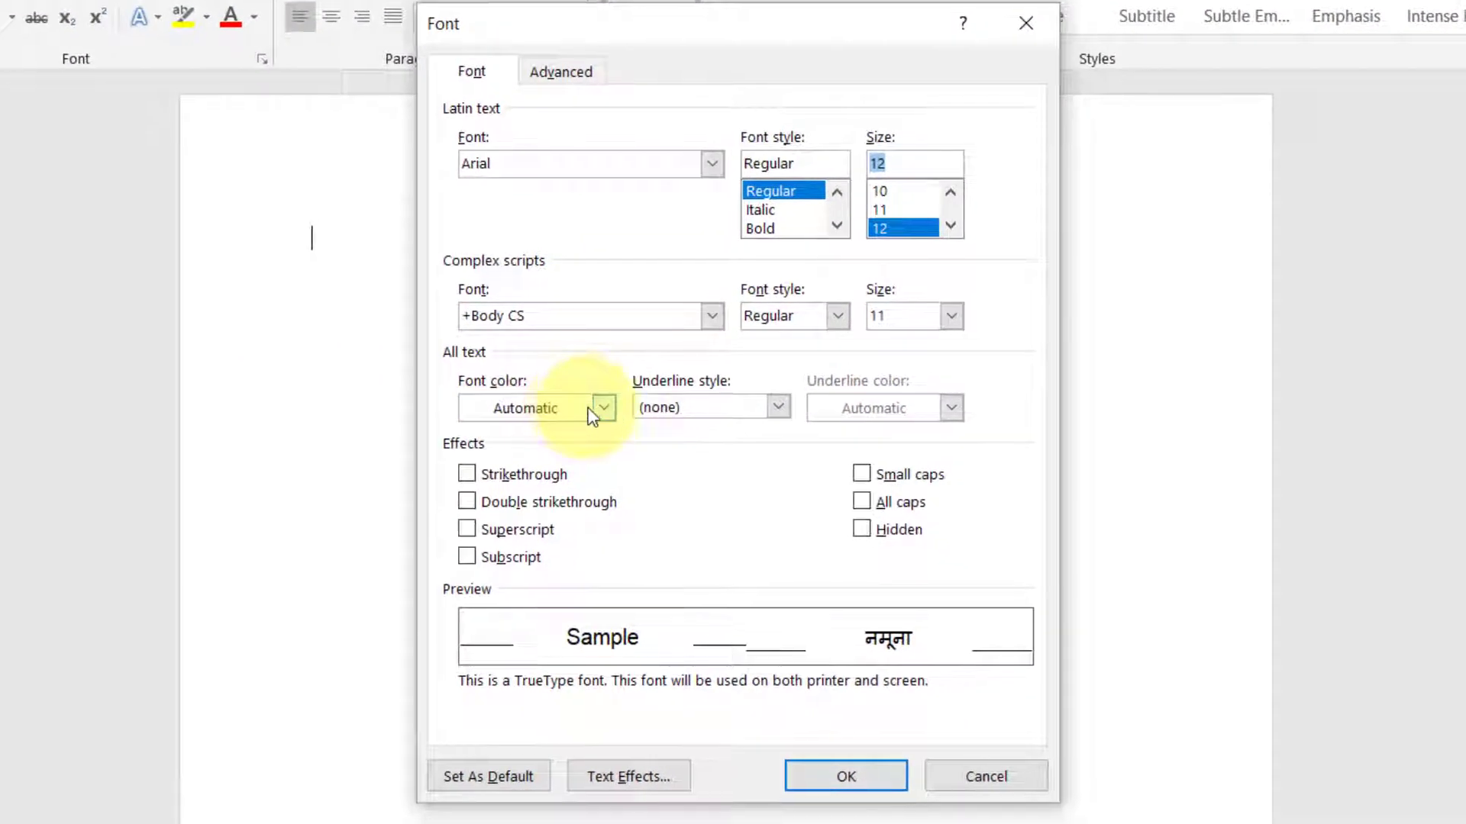
Leave font colour Automatic and underline none, then choose Set As Default.
left_click(607, 418)
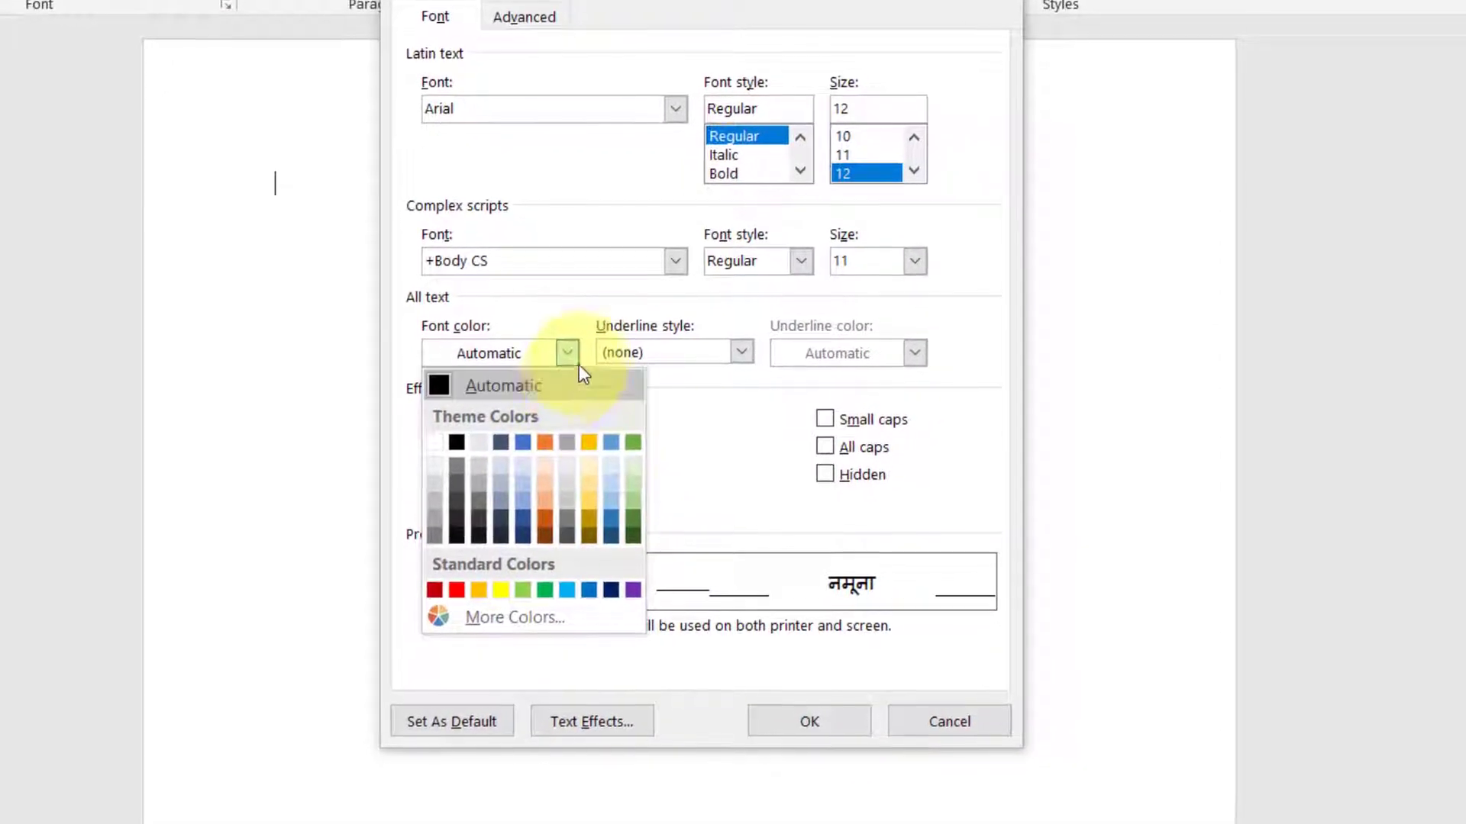
left_click(698, 382)
left_click(729, 336)
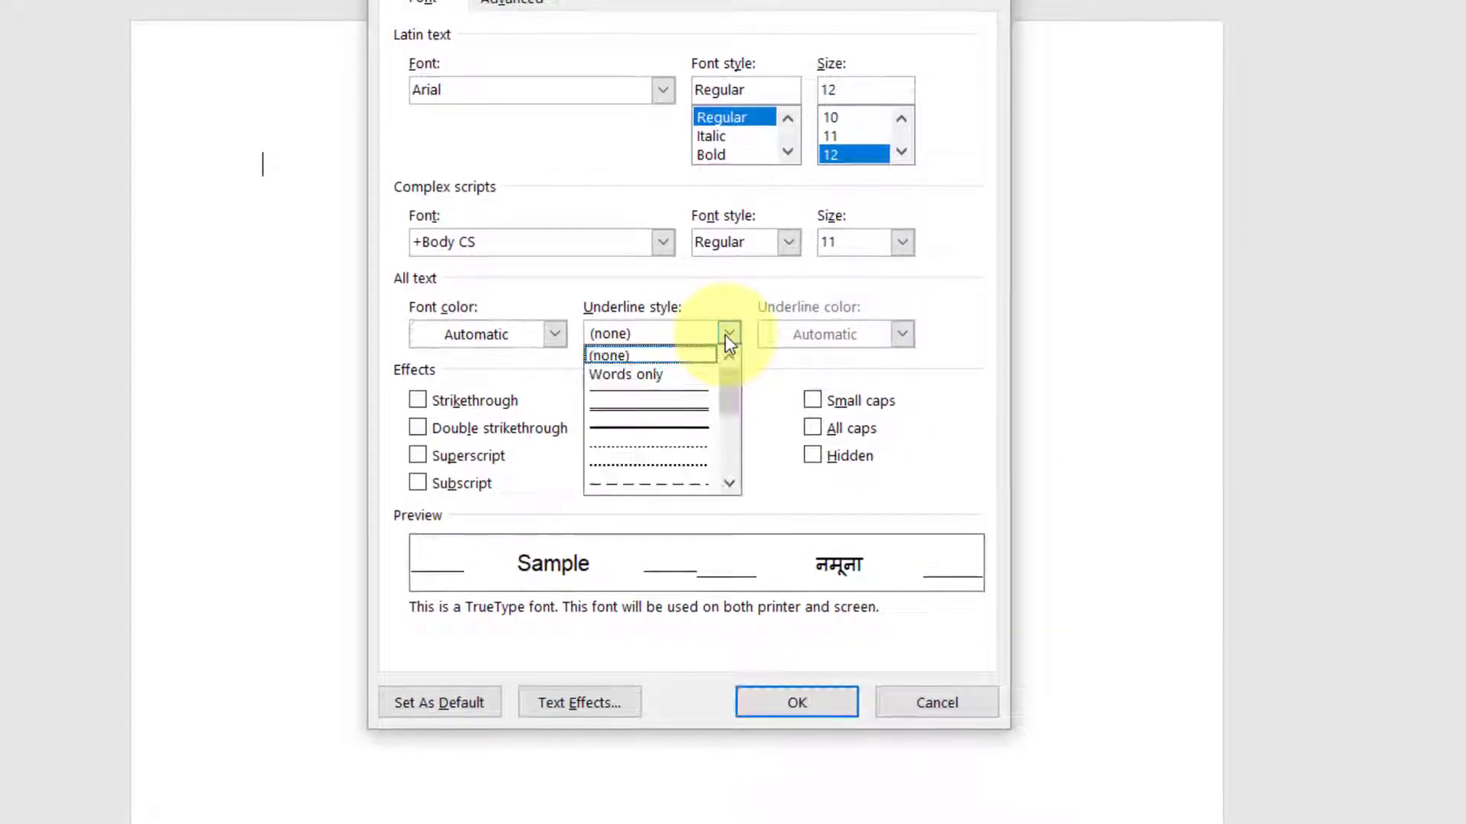
left_click(752, 311)
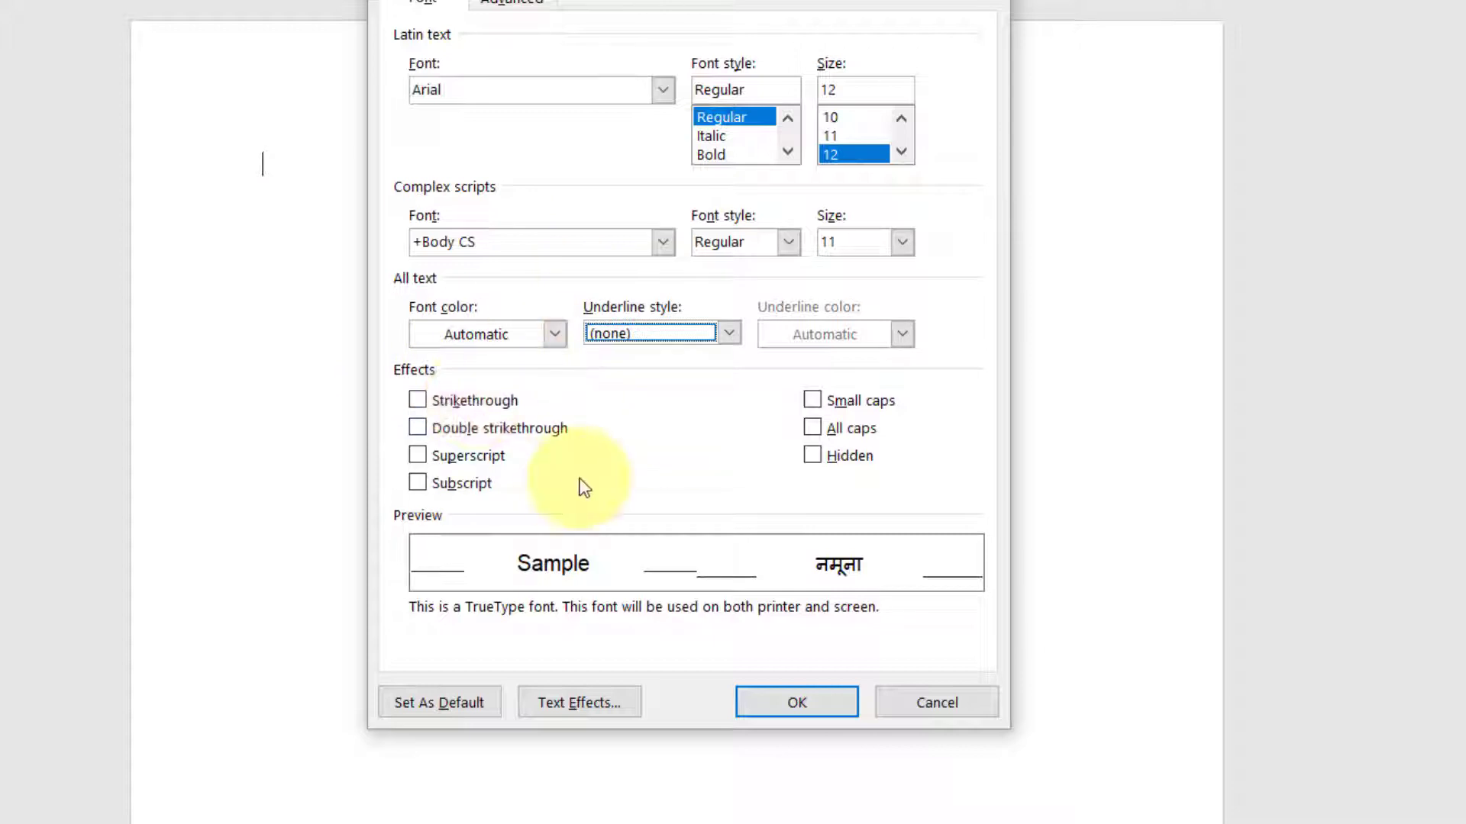
left_click(427, 703)
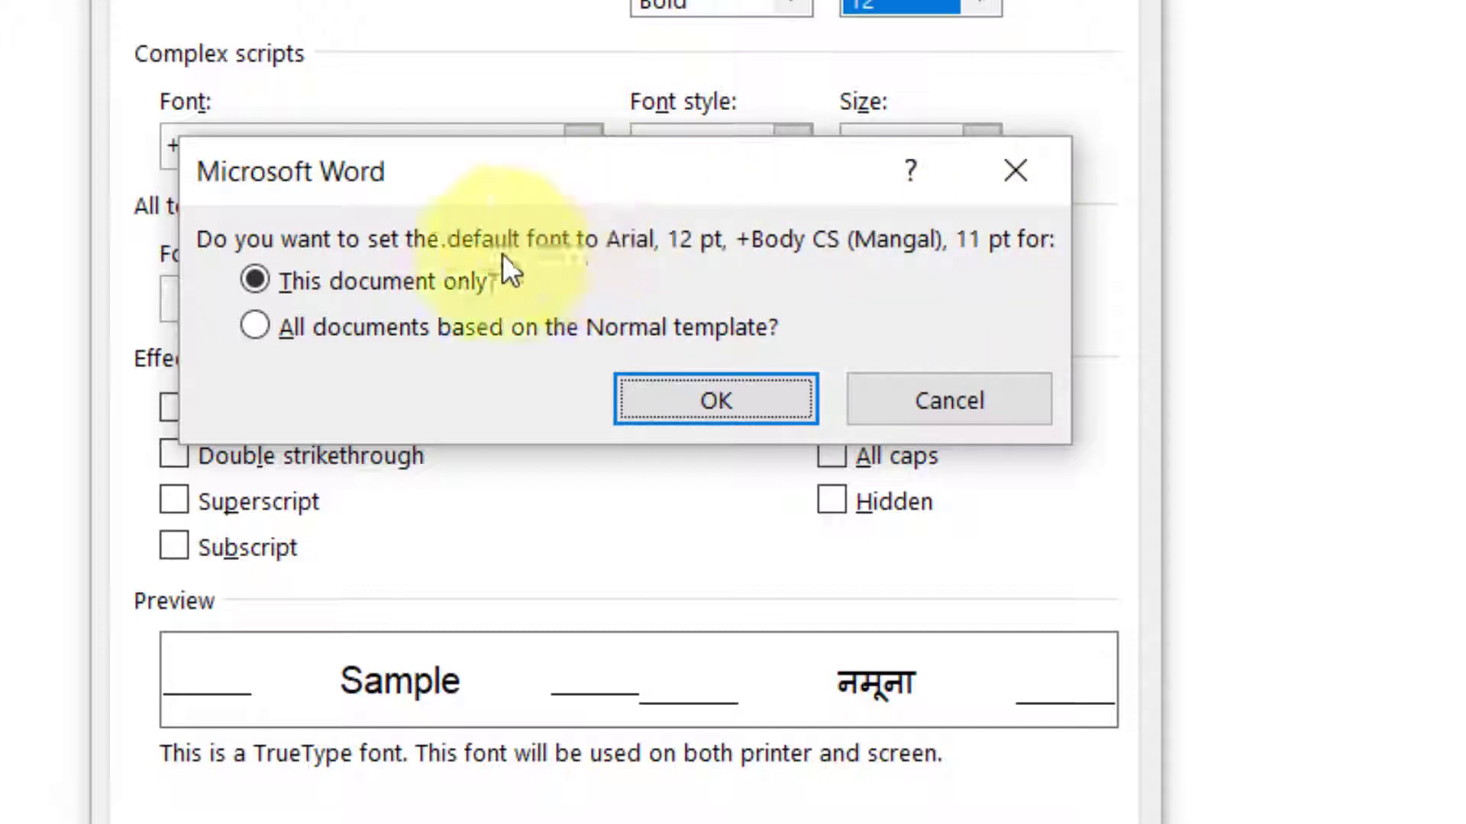
Choose 'All documents based on the Normal template' and confirm Arial 12 as default.
left_click(258, 333)
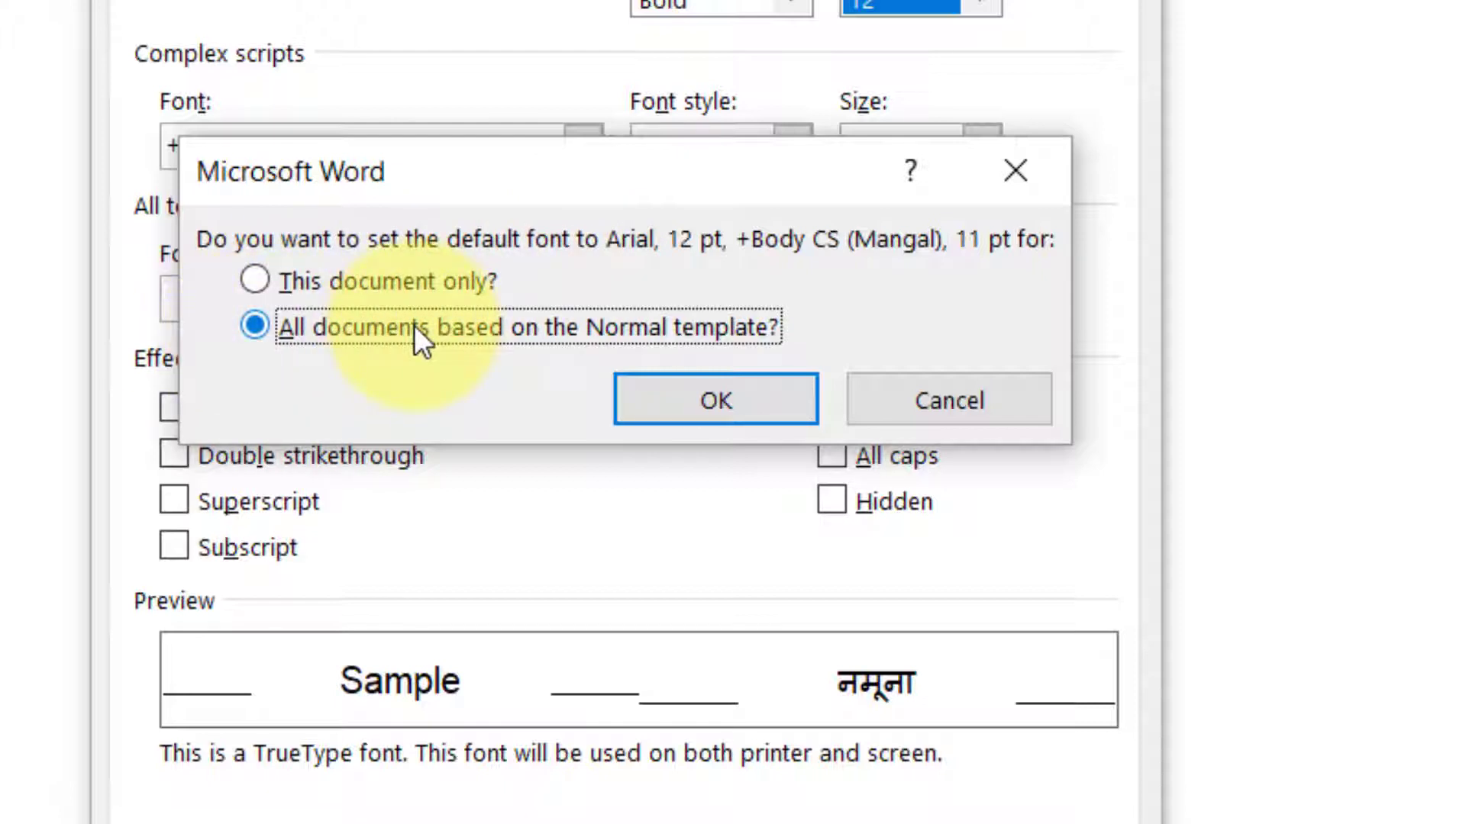
left_click(745, 403)
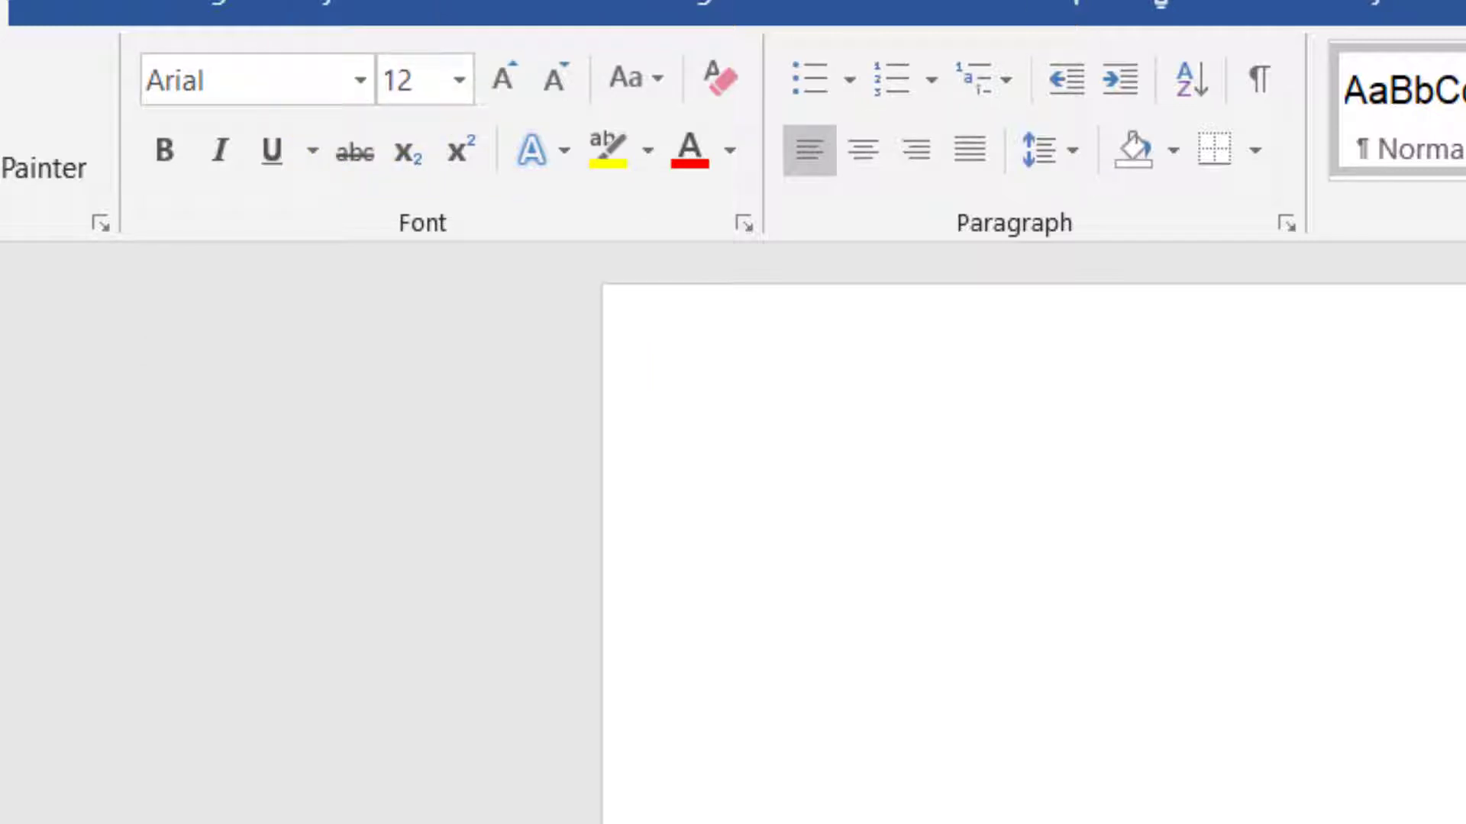
Quit Word with Alt+F4, discarding the unsaved Doc1 with Don't Save.
key("alt+F4")
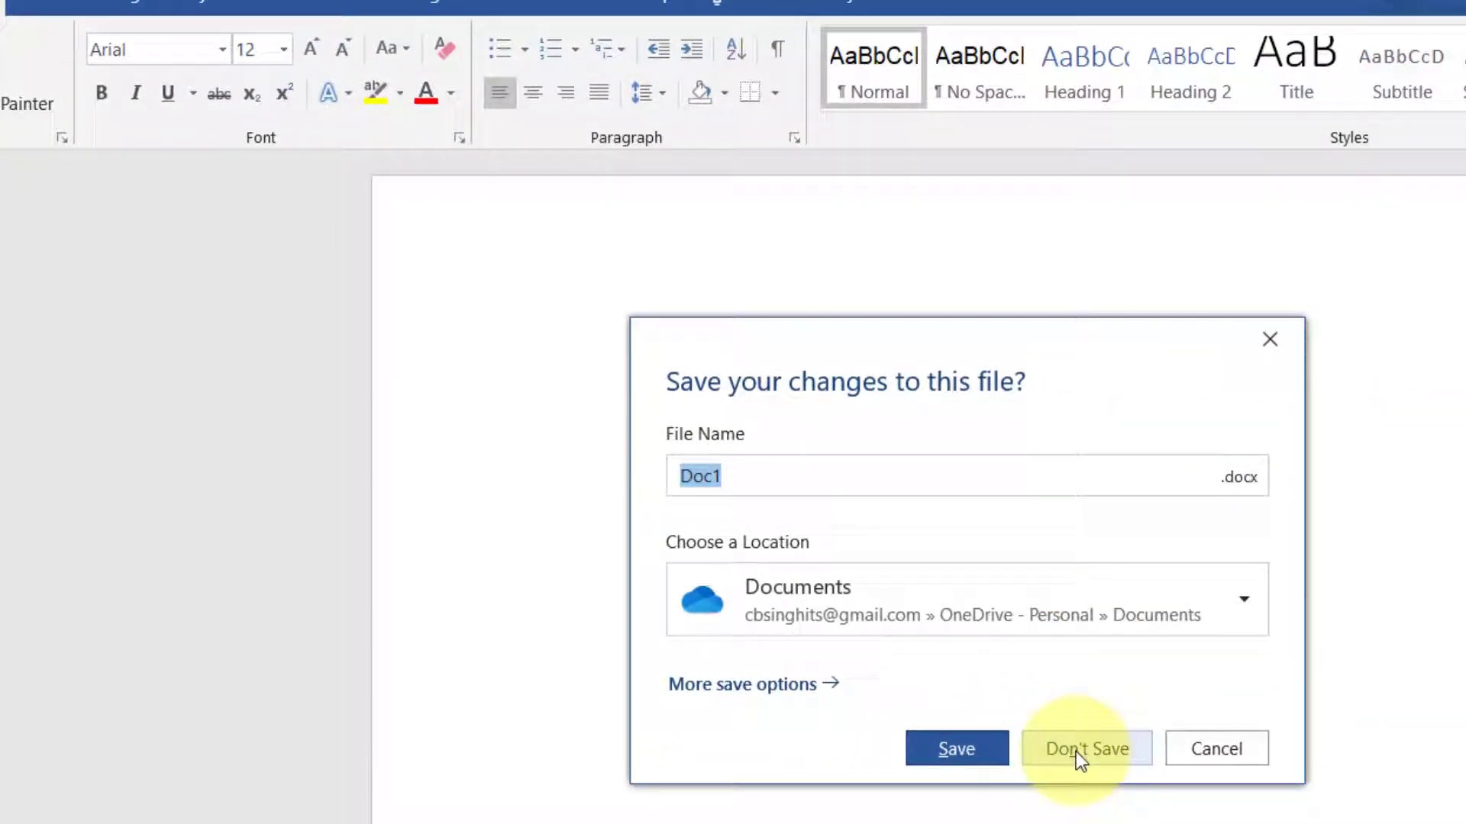
left_click(1075, 749)
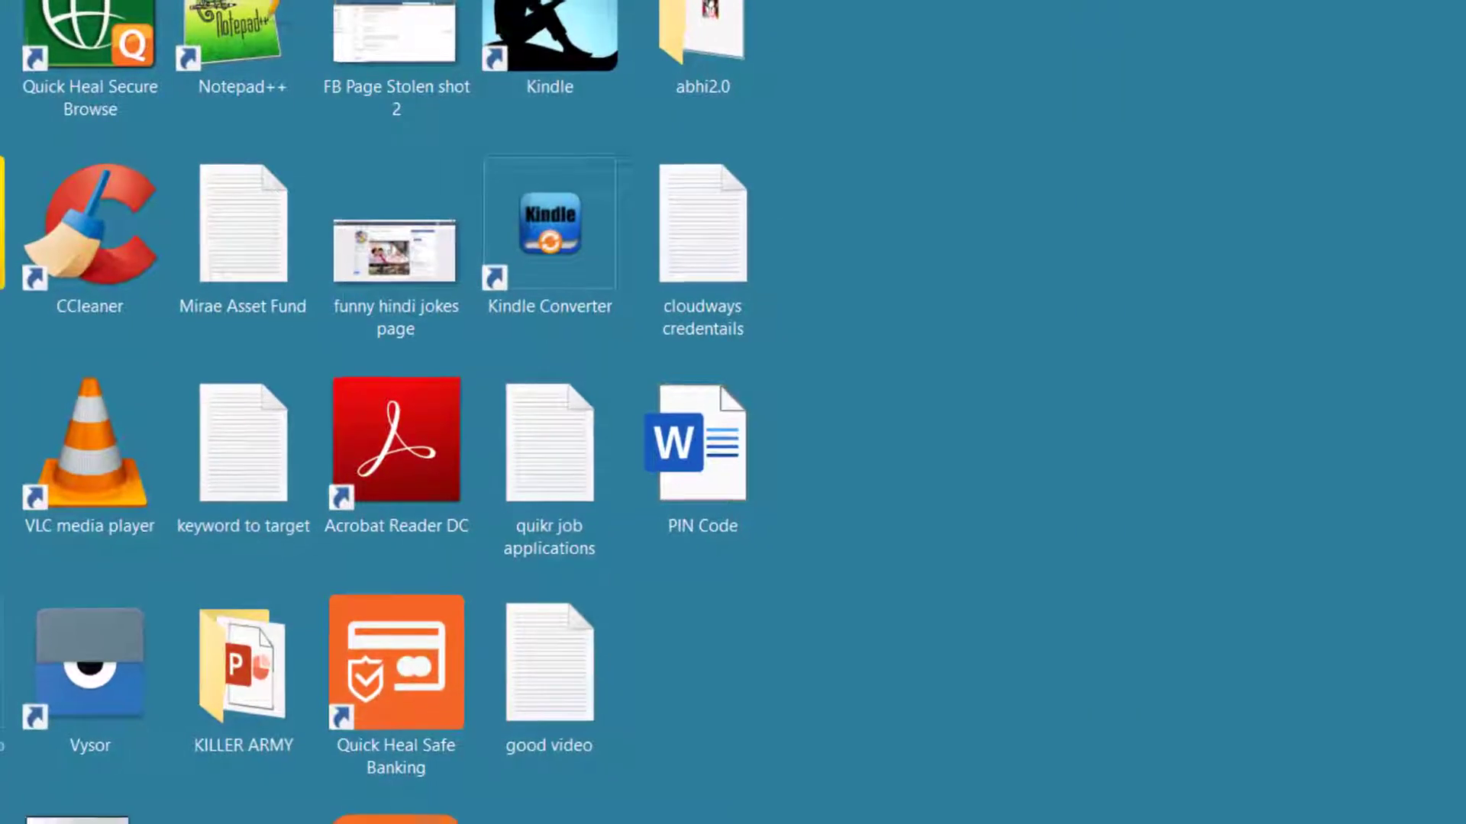
Search for 'word', launch Word, and create a new blank document using Arial 12.
key("super+s")
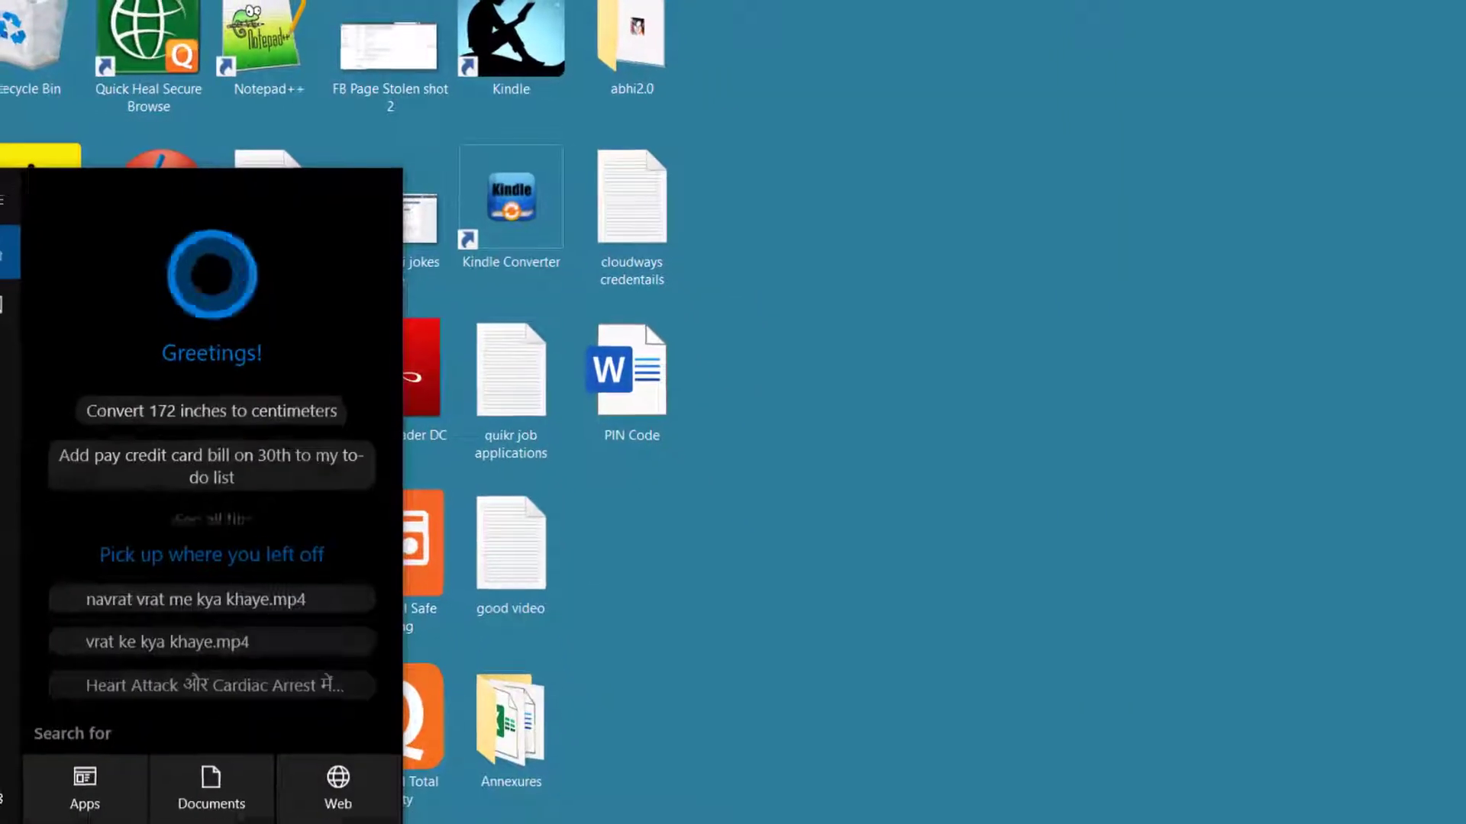
type("wo")
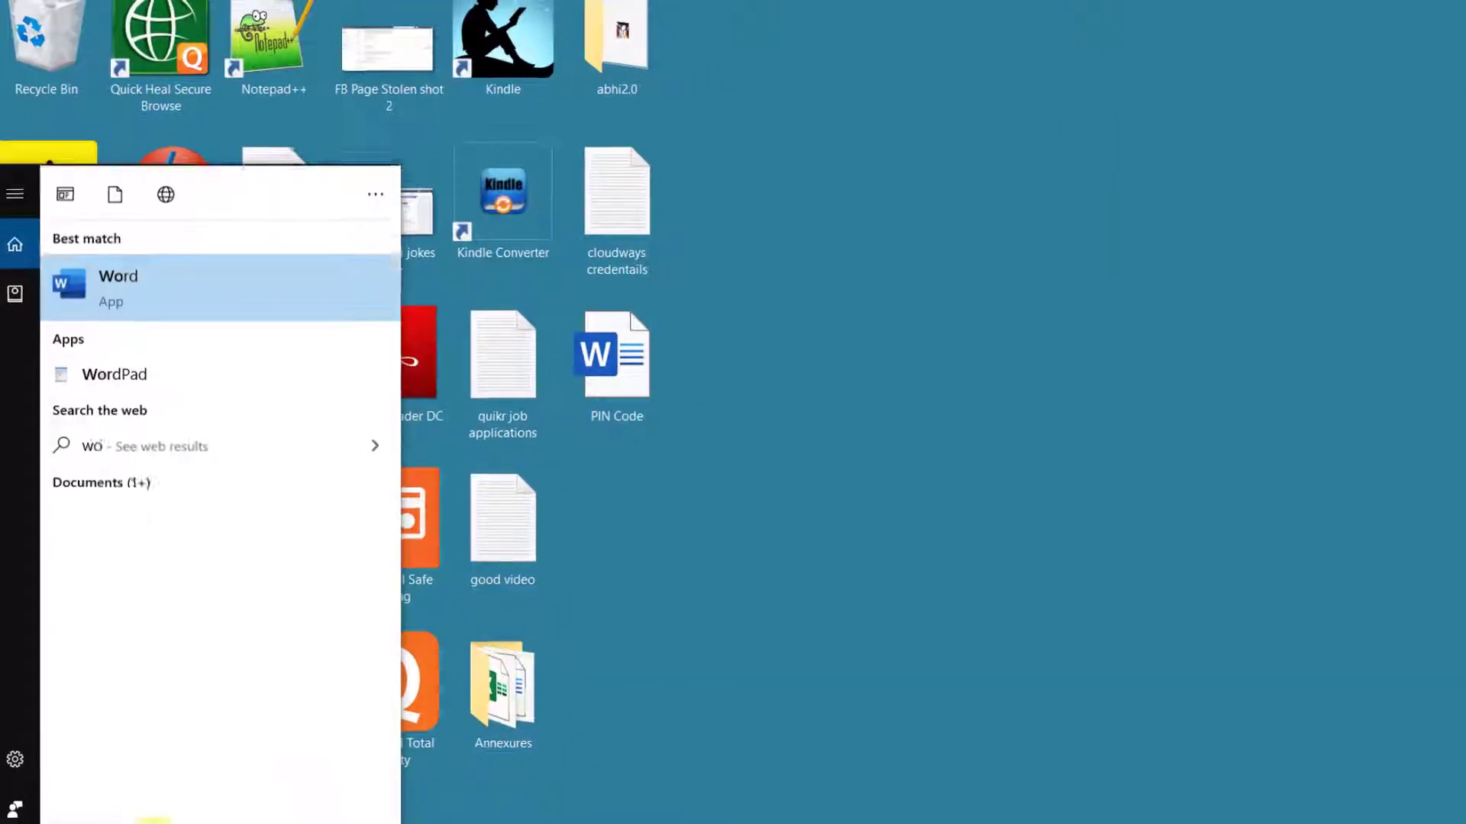
type("rd")
left_click(168, 307)
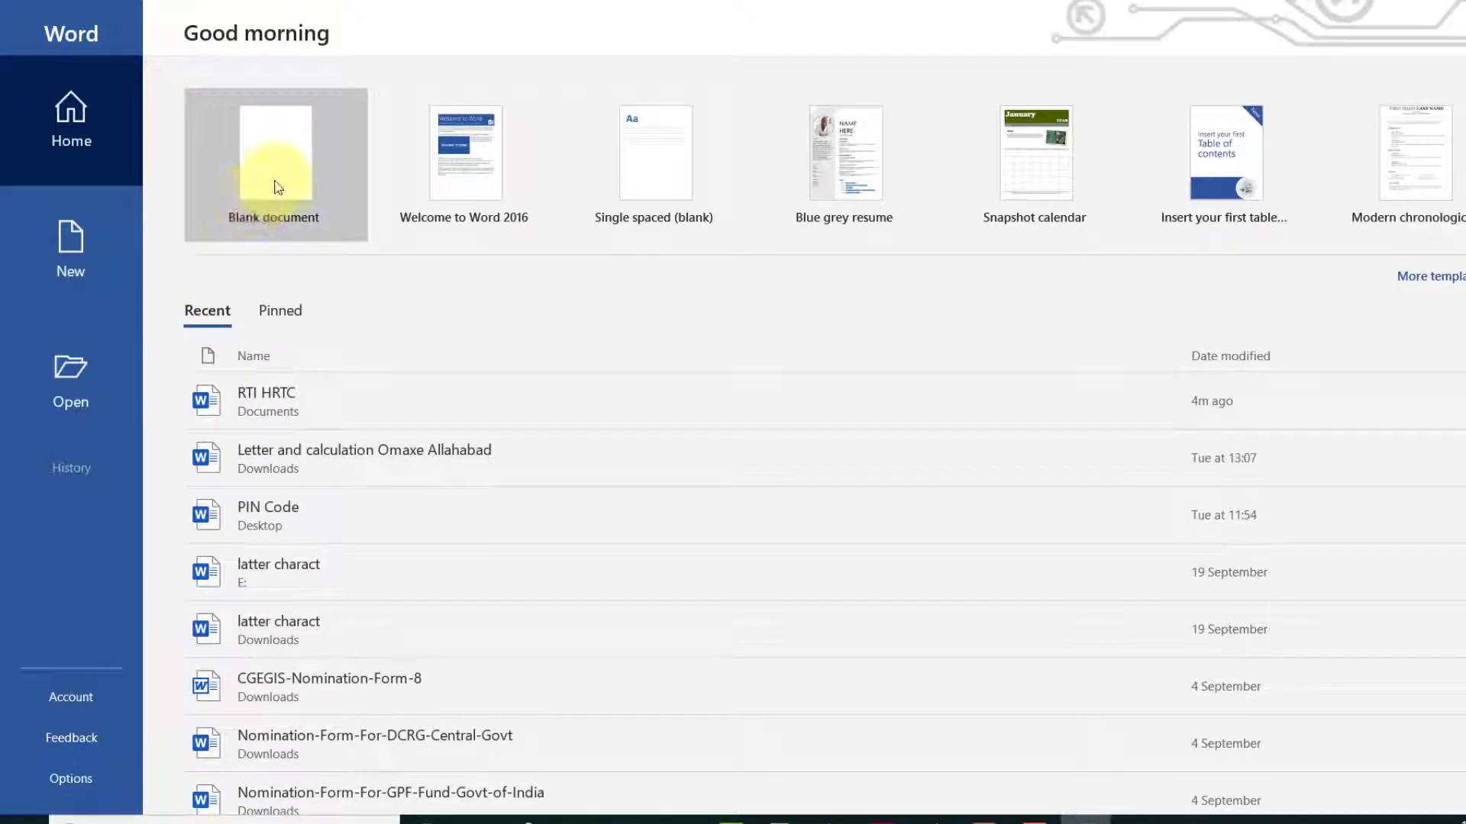
left_click(276, 183)
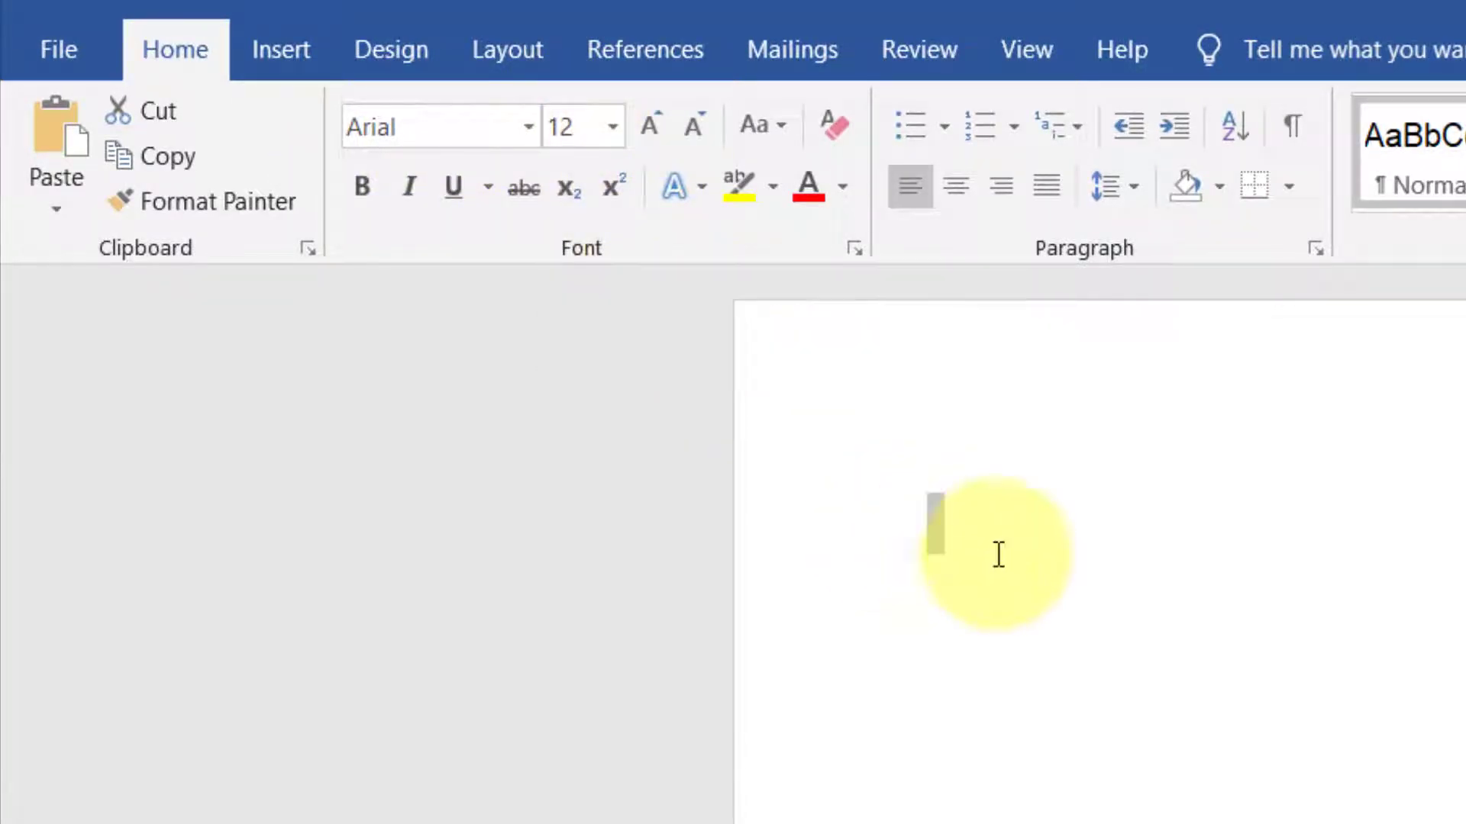
left_click(997, 552)
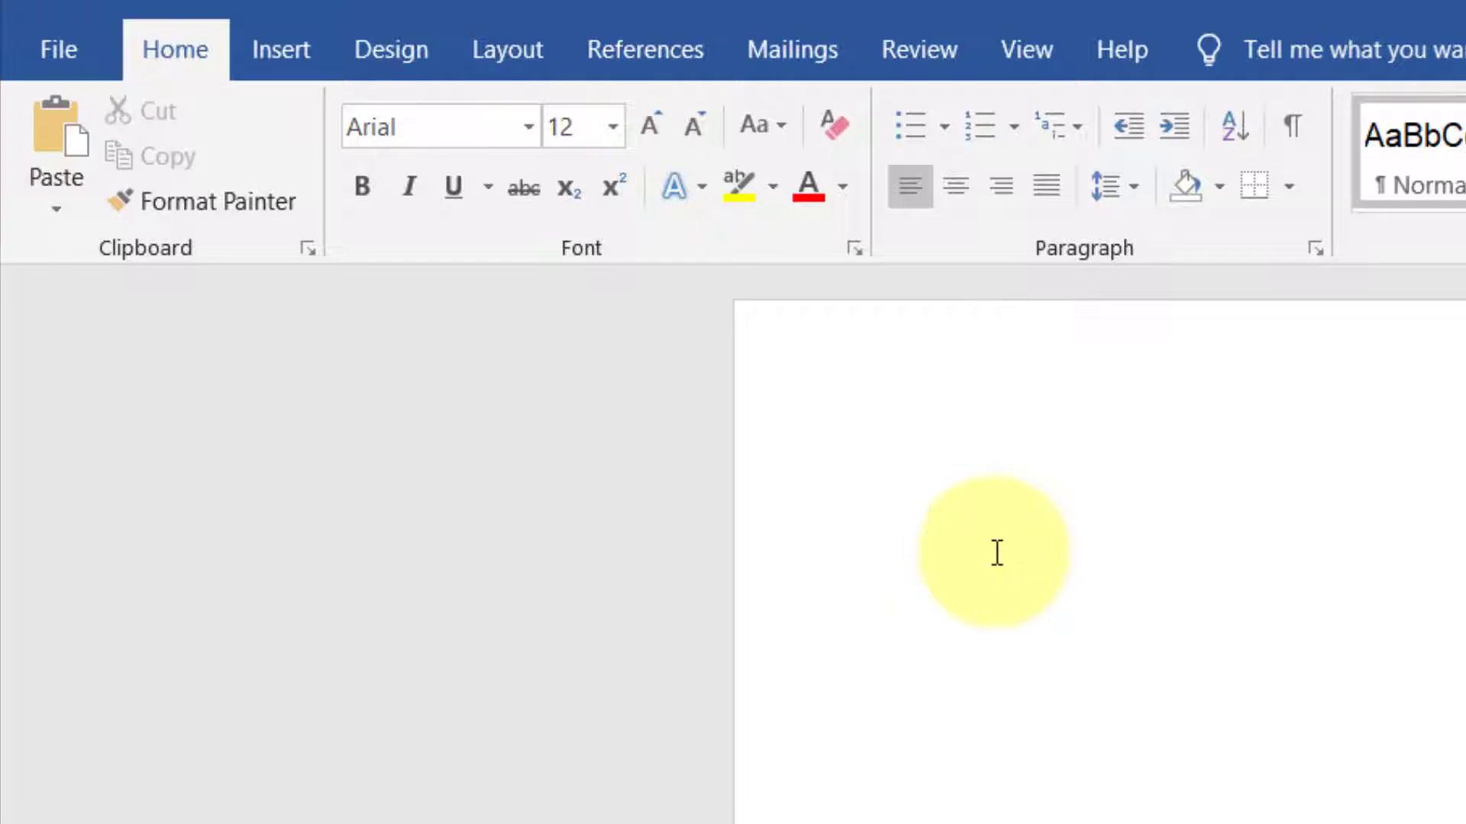